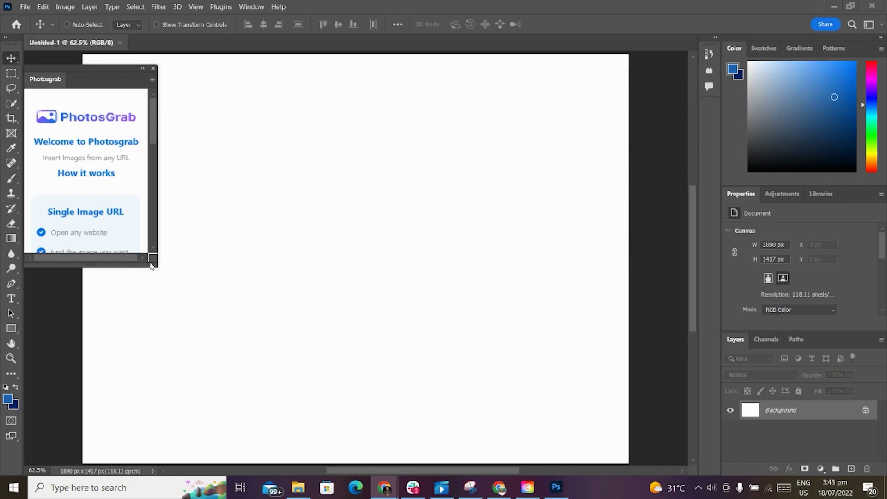
Step: Close the floating Photosgrab panel so the blank 1890 × 1417 px canvas shows
click(153, 70)
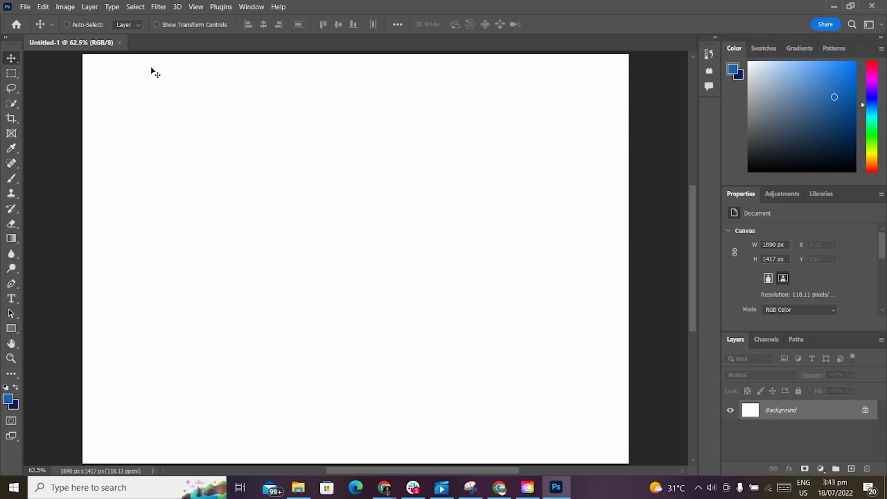
Step: Reopen the Photosgrab panel from the Plugins menu and stretch it to full height
click(220, 7)
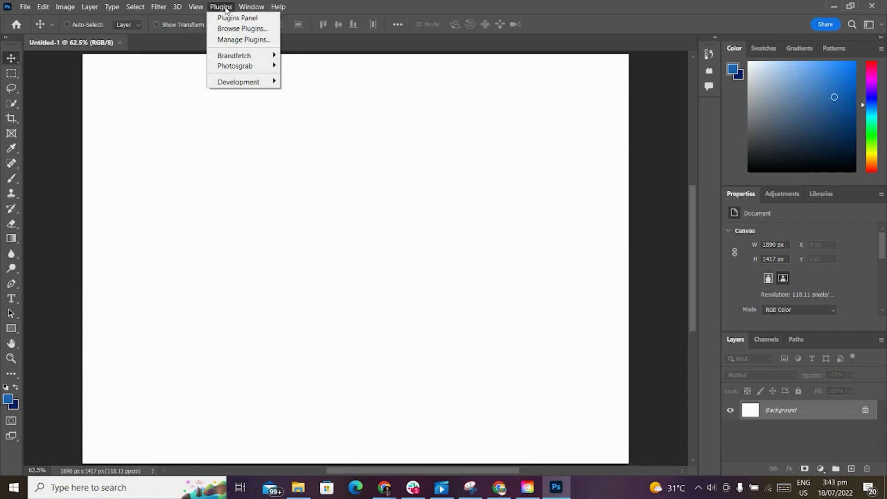
mouse_move(230, 68)
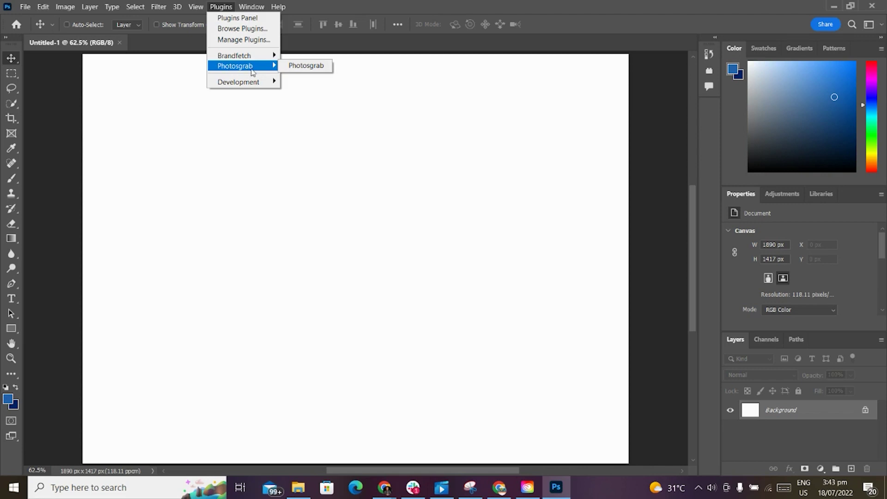
click(292, 67)
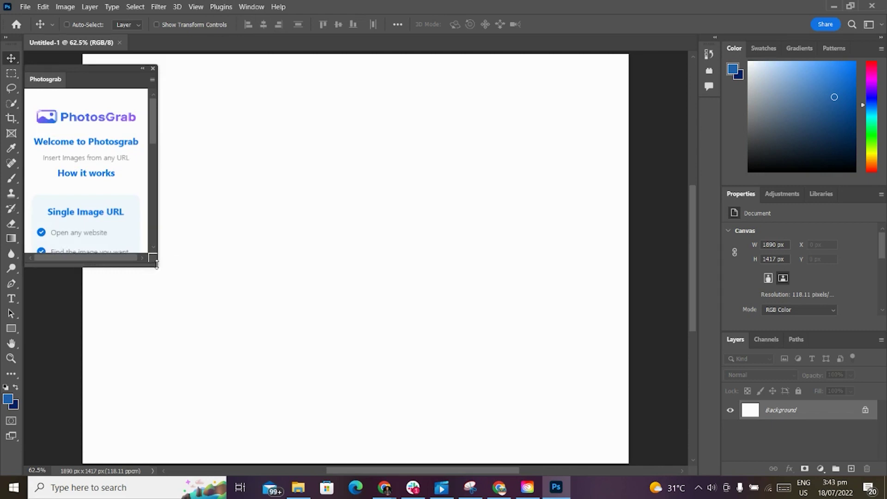
drag(157, 263, 151, 459)
Step: Get past the Photosgrab welcome screen to the empty Image URL field
scroll(116, 212, down, 3)
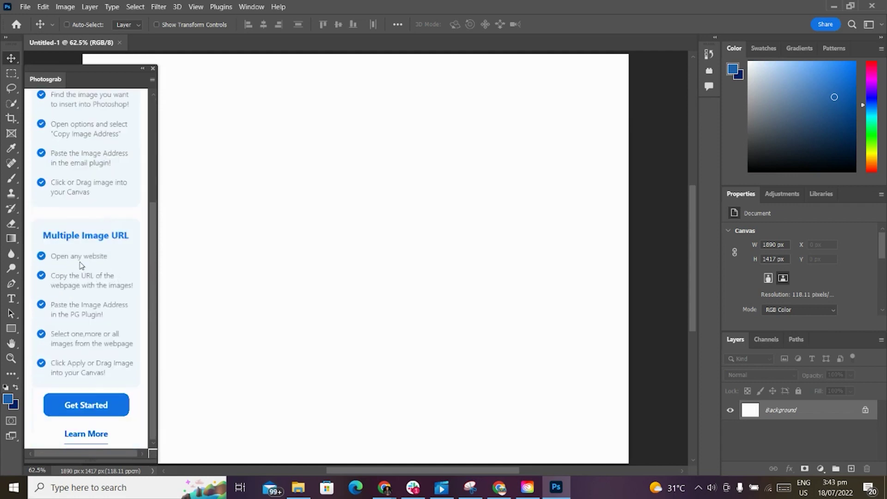
scroll(95, 277, up, 3)
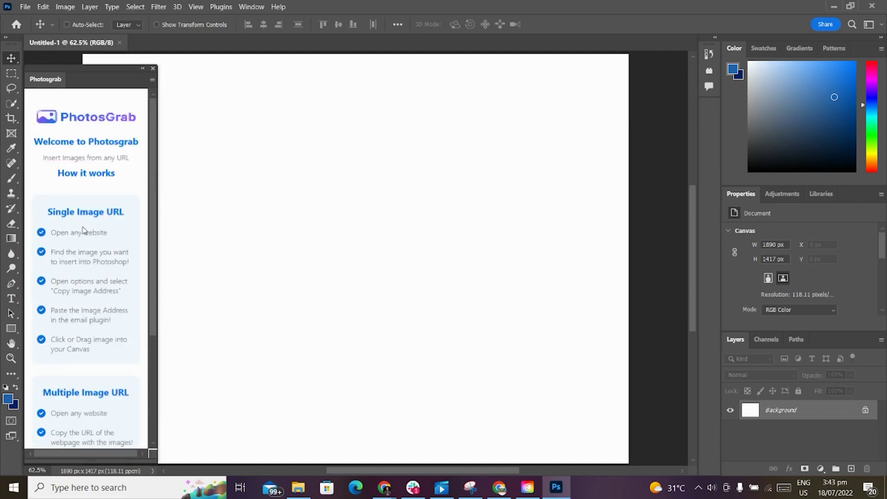
scroll(83, 230, down, 3)
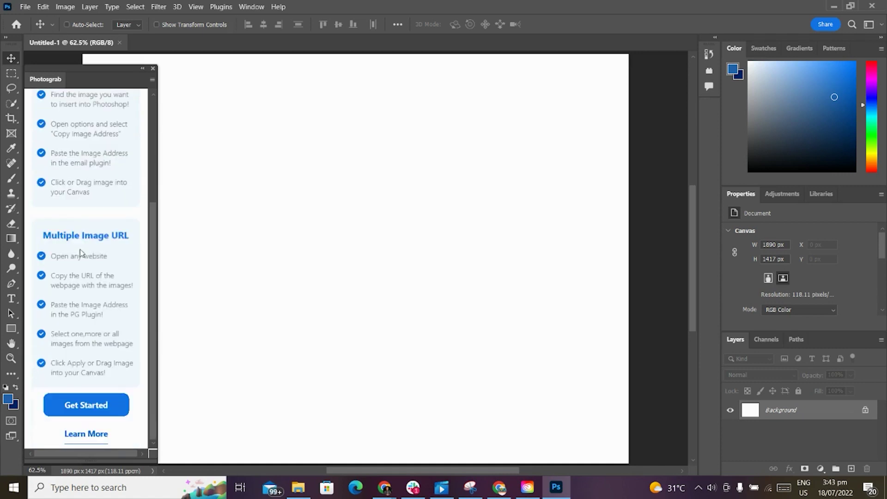
scroll(84, 257, up, 3)
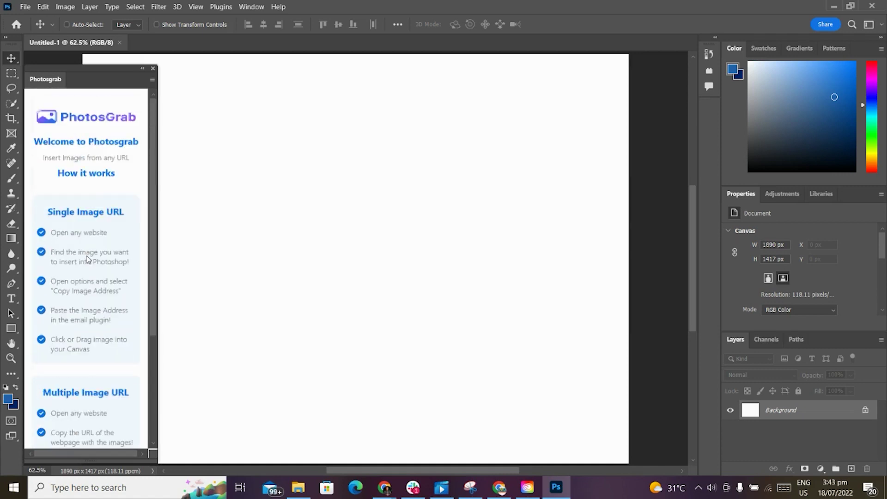
scroll(88, 259, down, 3)
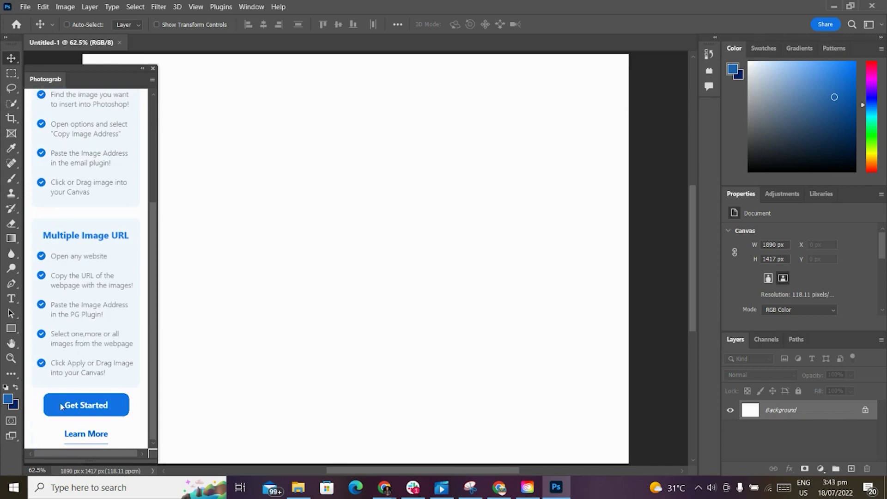
click(105, 410)
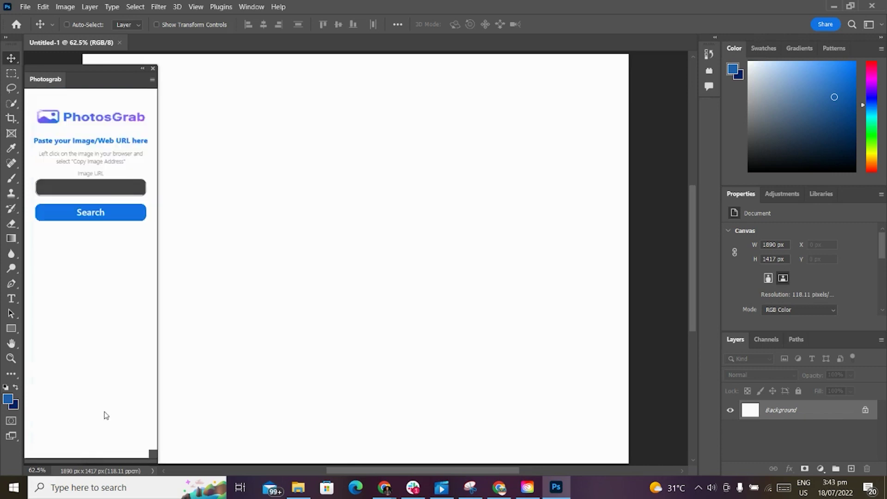
click(114, 188)
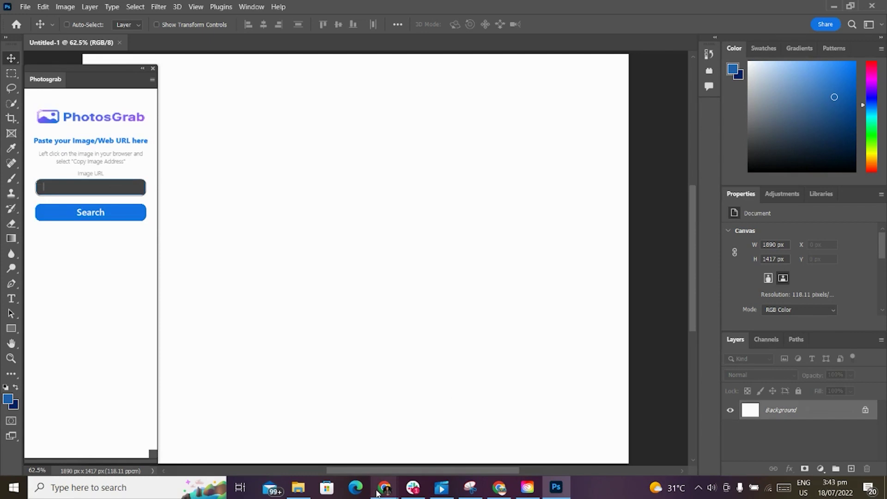
Step: Copy the raspberry photo's image address from the Pixabay gallery in Chrome
mouse_move(378, 492)
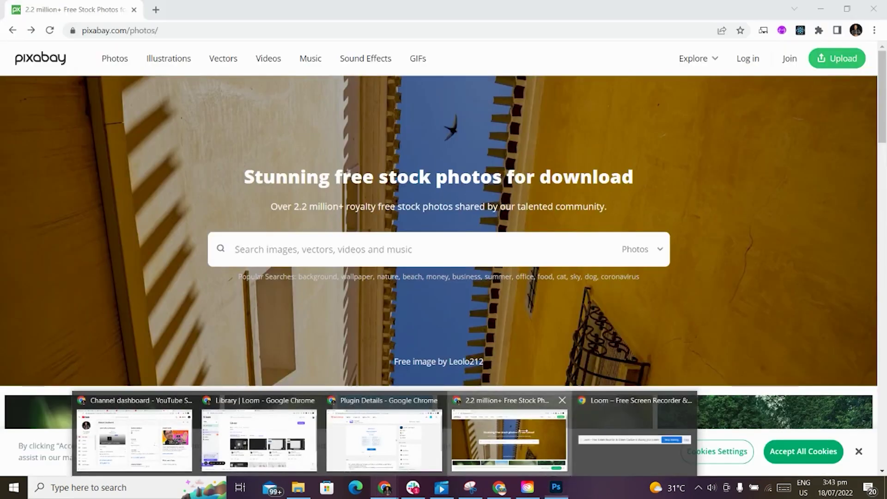
click(524, 433)
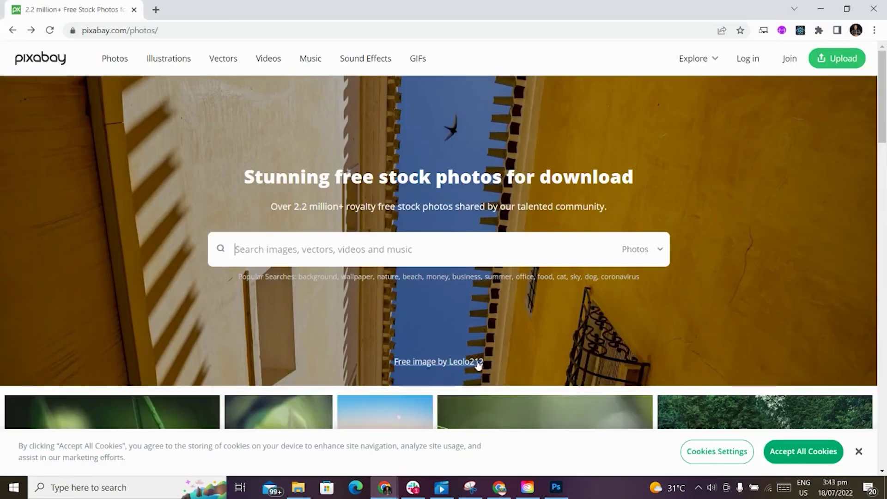
scroll(280, 308, down, 1)
scroll(279, 312, down, 6)
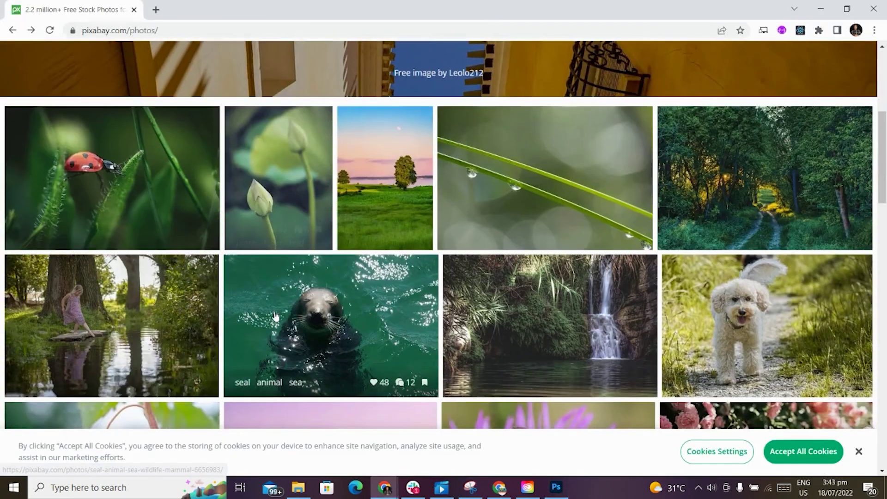
scroll(129, 273, down, 4)
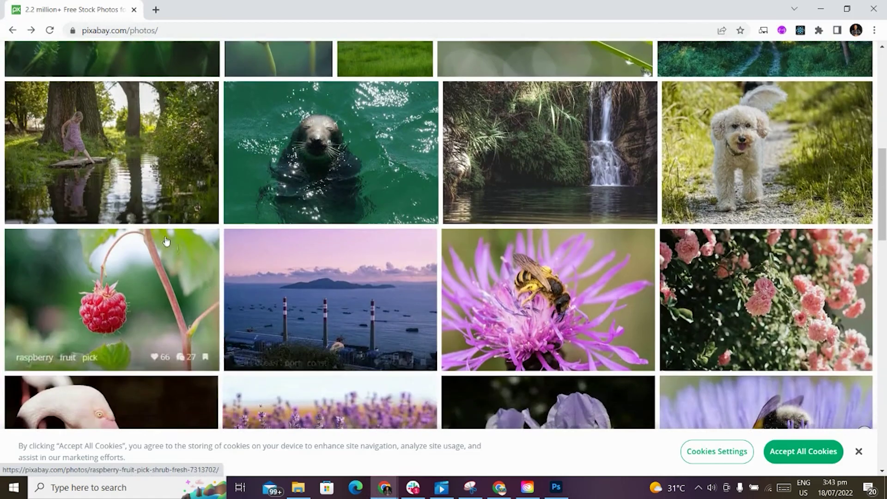
right_click(129, 270)
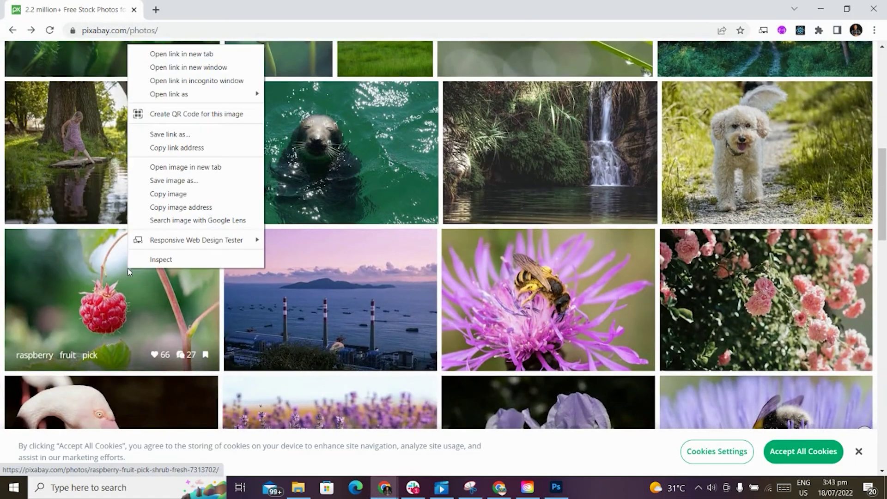
click(182, 209)
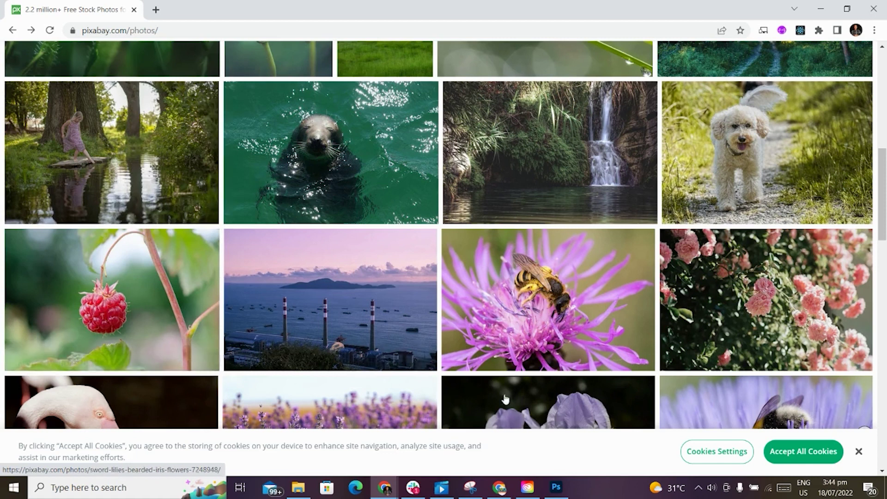
Step: Paste the raspberry photo's Pixabay URL into Photosgrab and search to preview it as Image 1
click(555, 488)
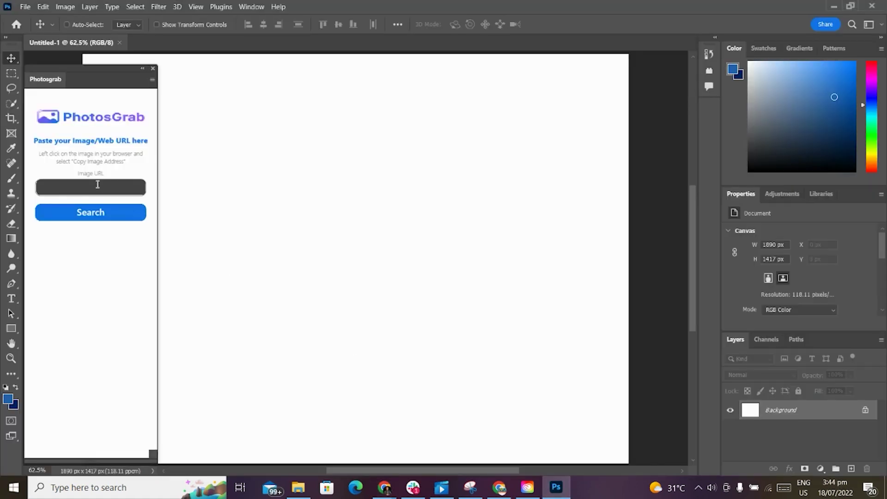
key(ctrl)
key(ctrl+v)
click(100, 215)
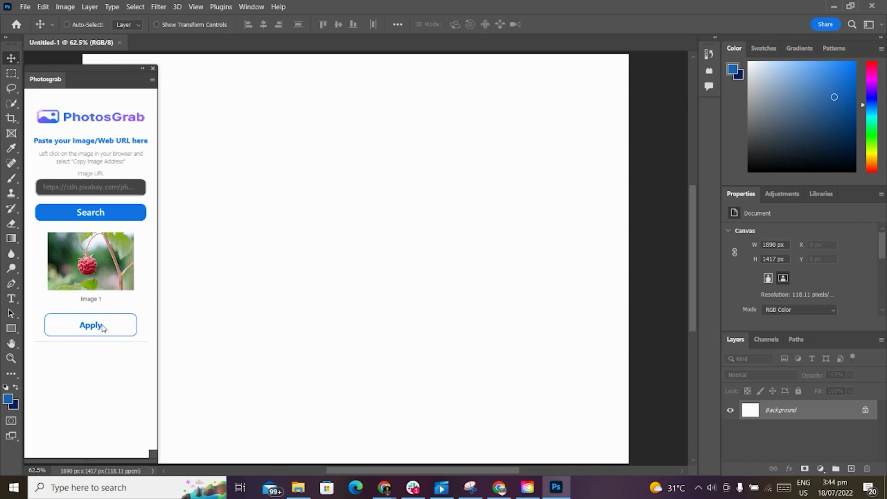
Step: Insert the raspberry image, saving it as pixabay1 in Downloads
click(101, 324)
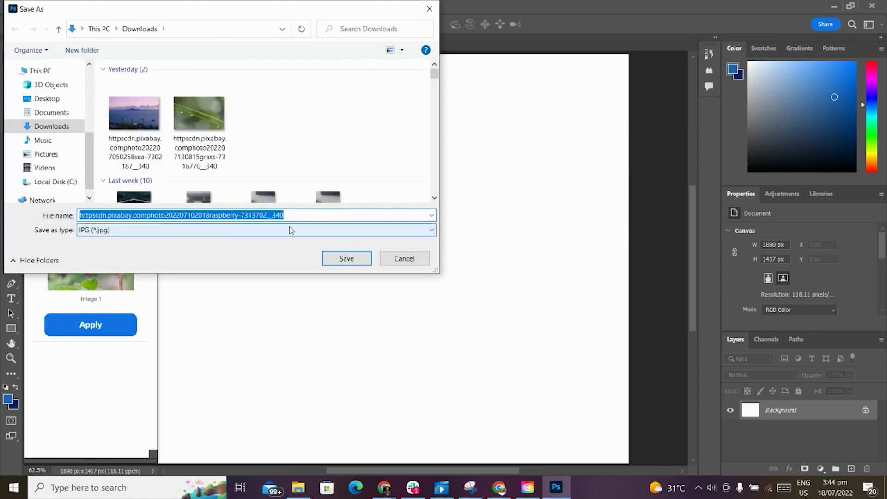
click(305, 215)
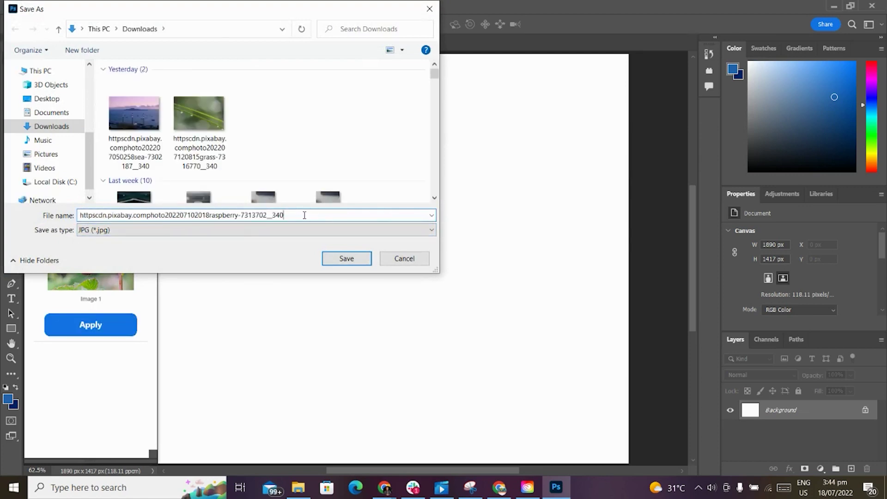
drag(304, 215, 65, 215)
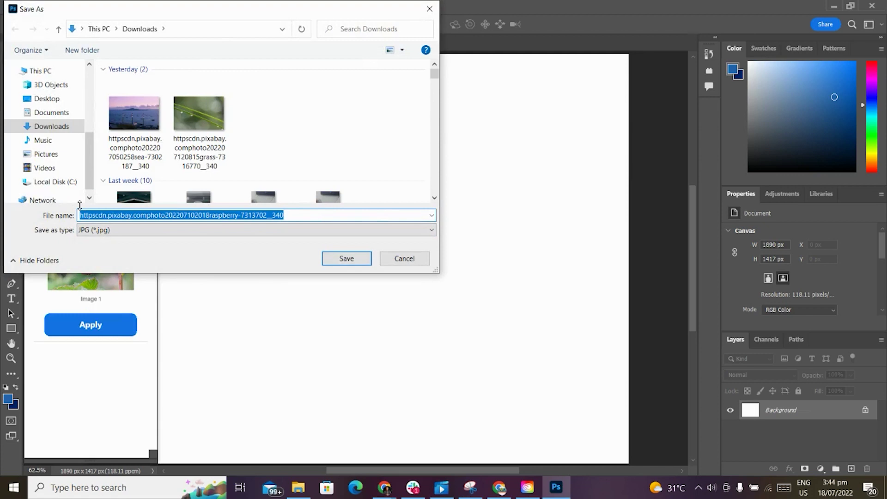
text(pixabay)
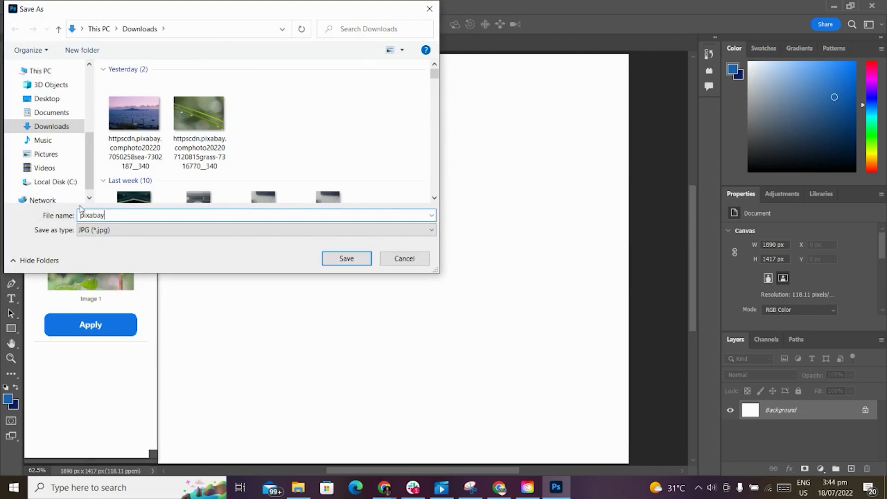
text(1)
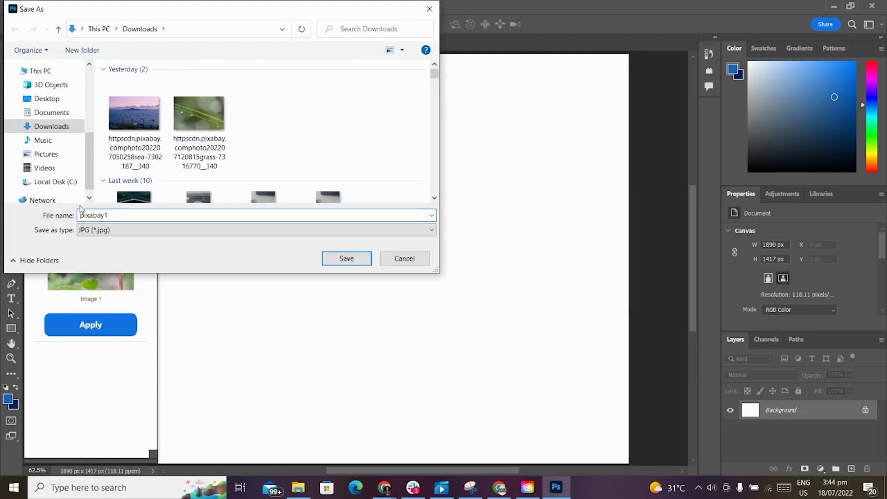
key(Return)
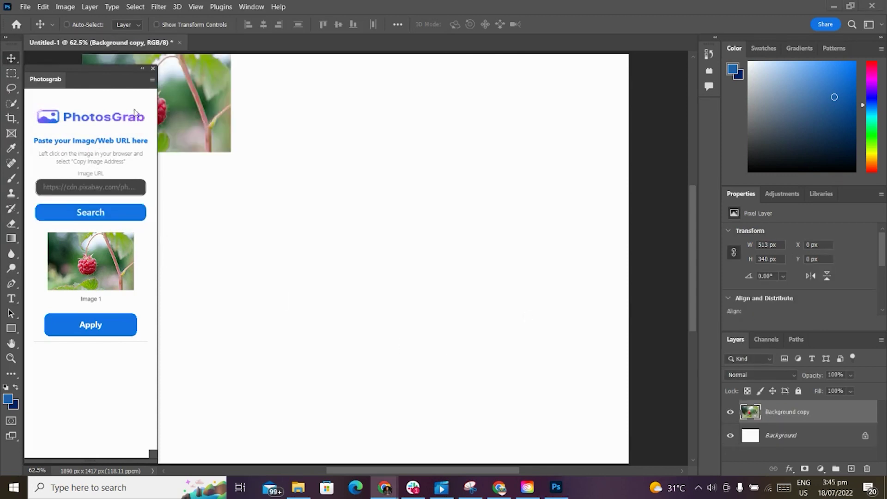
Step: Collapse Photosgrab and move the raspberry layer to X 120 px, Y 17 px
click(144, 72)
drag(154, 89, 185, 99)
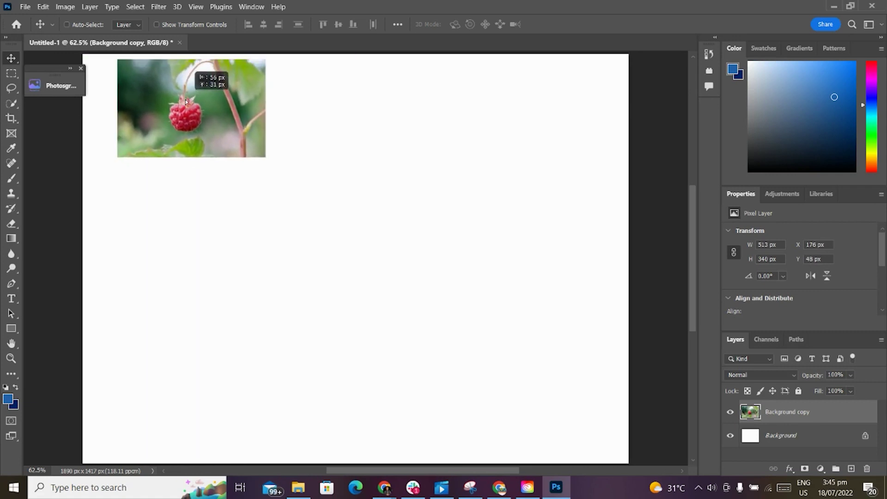
Step: Replace the Pixabay URL with youtube.com and search, listing divers and wrecked-vehicle images
click(70, 71)
click(101, 183)
key(ctrl+v)
click(129, 185)
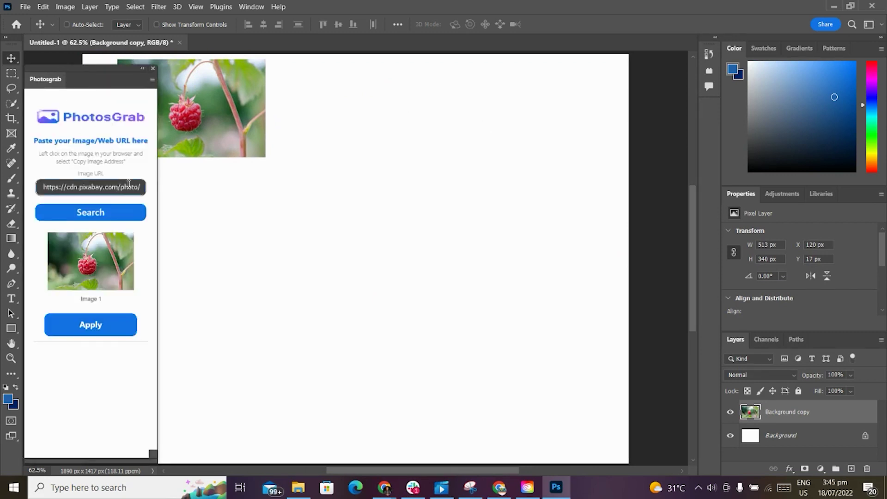
click(137, 172)
key(Right)
key(Right)
key(Right)
key(Right)
key(Right)
key(Right)
key(Right)
key(Right)
key(Right)
key(Right)
key(Right)
key(Right)
key(Right)
key(Right)
key(Right)
key(Right)
key(Right)
key(Right)
key(Right)
key(Right)
key(ctrl)
key(ctrl+a)
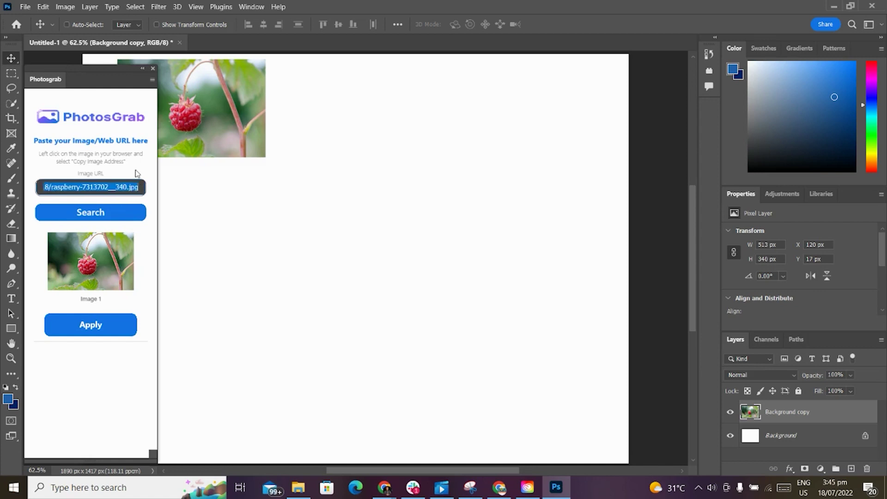
key(BackSpace)
text(youtube.com)
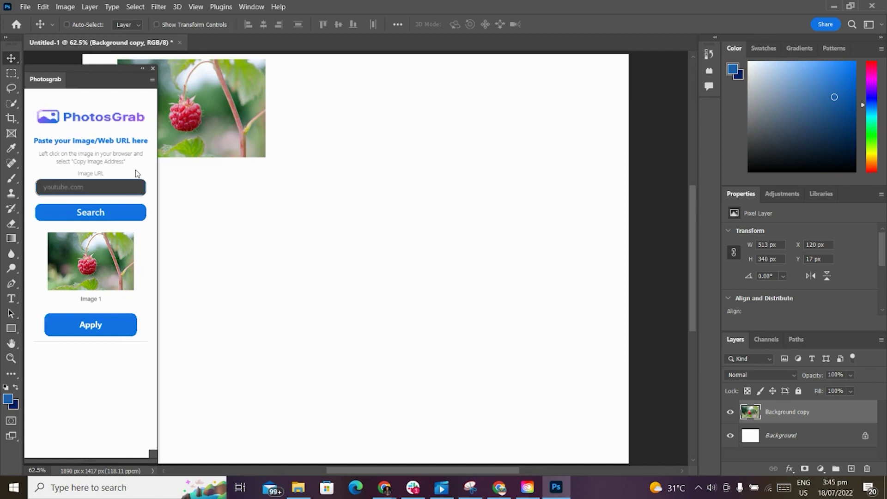
key(Return)
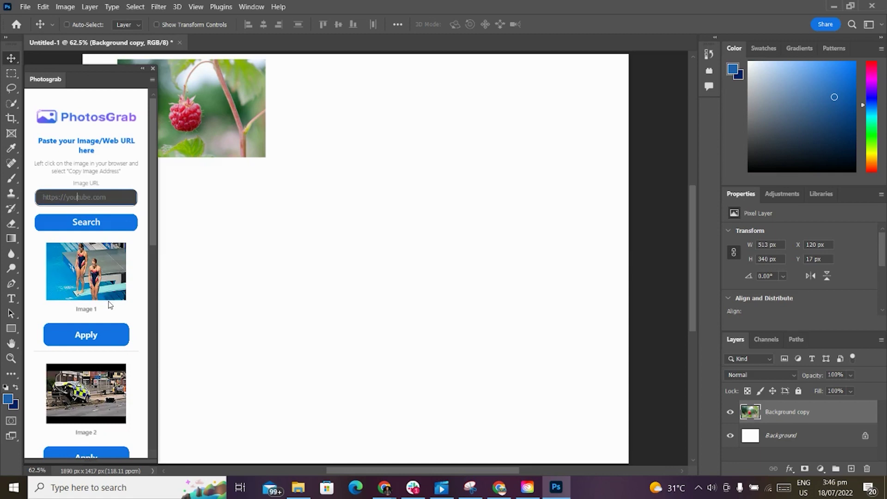
Step: Apply the Image 1 divers photo, saved as youtube1, as a 1280 × 720 px layer
scroll(107, 307, down, 6)
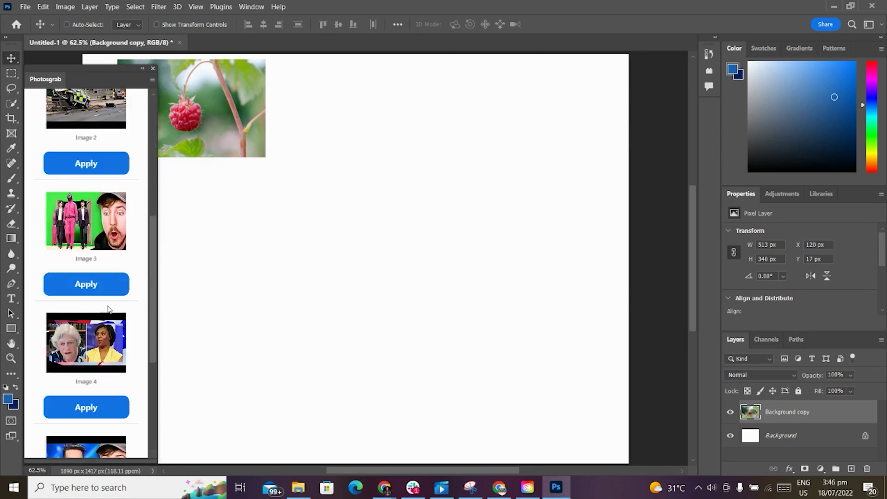
scroll(96, 276, up, 6)
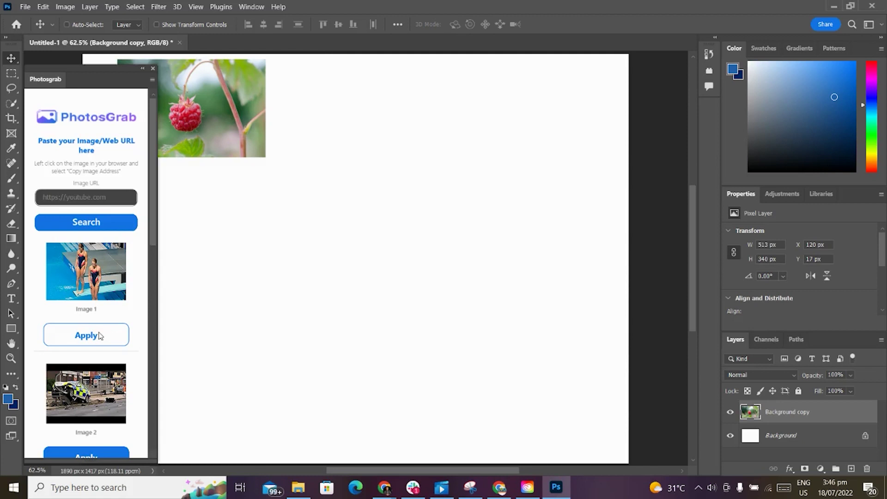
click(99, 336)
text(youtube1)
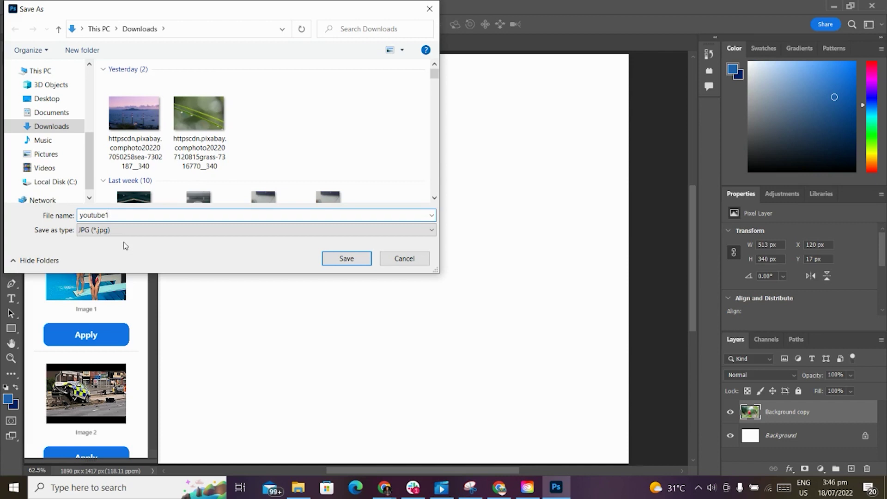
key(Return)
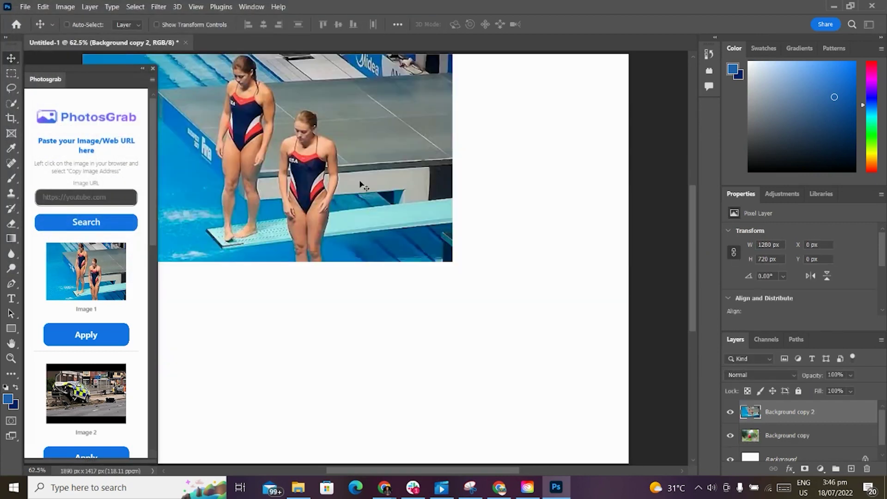
Step: Apply the Image 4 news thumbnail, saved as youtube4, as a 480 × 360 px layer
scroll(94, 392, down, 4)
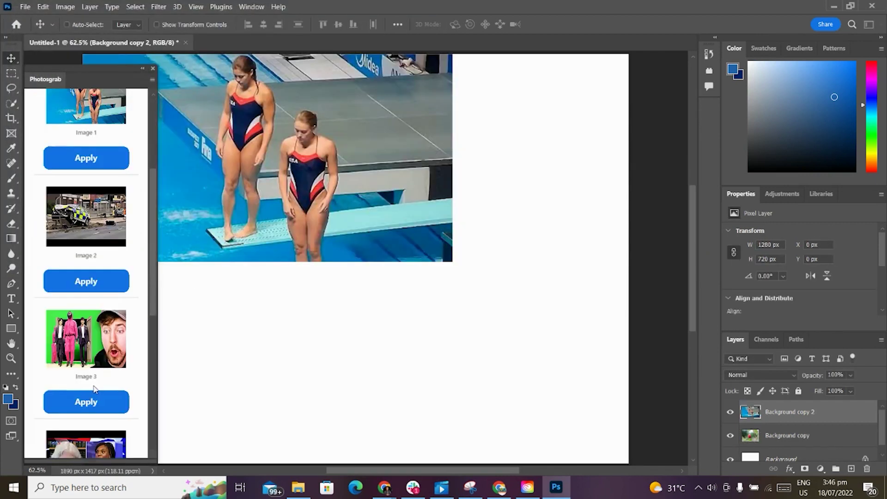
scroll(85, 378, down, 4)
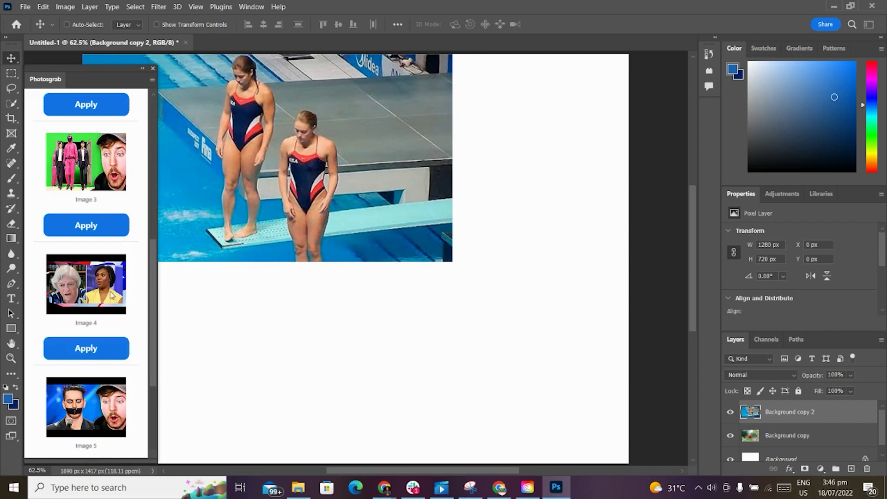
click(87, 351)
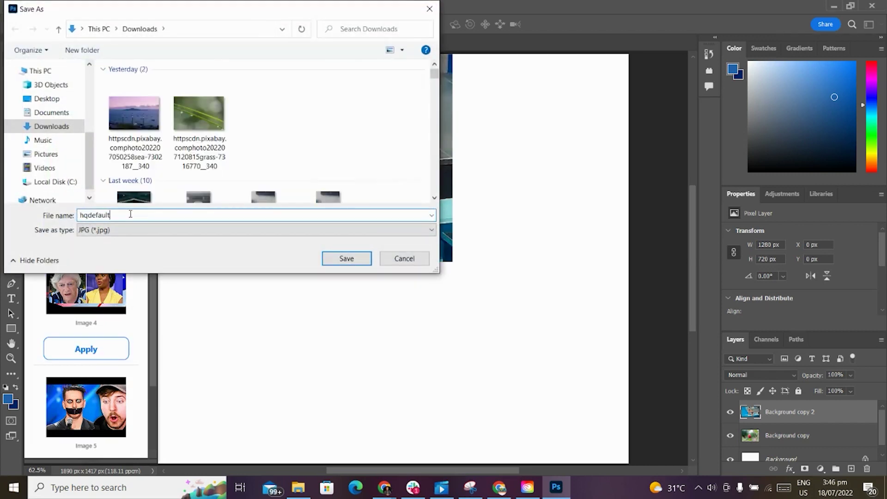
text(youtube)
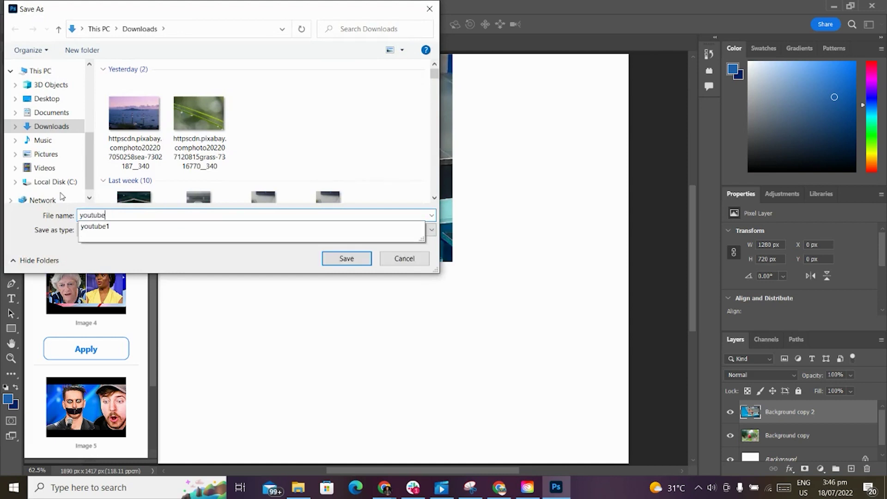
text(4)
key(Return)
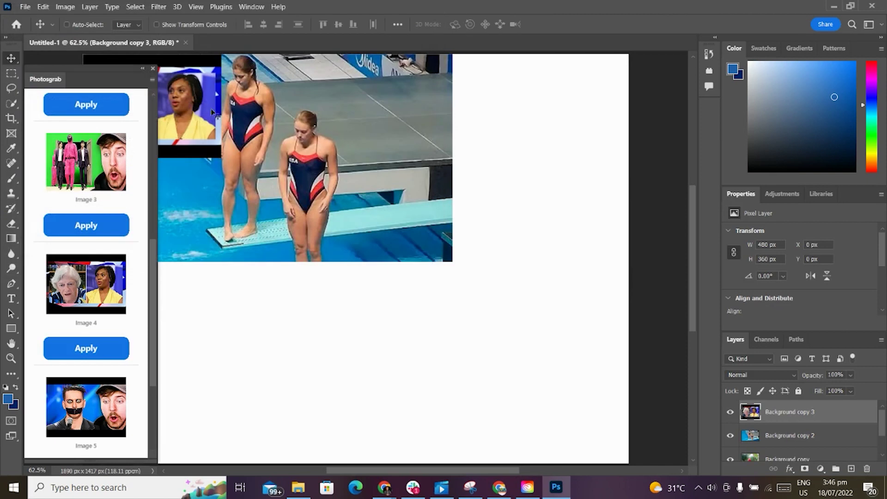
Step: Move the news thumbnail to the bottom-left and the divers image to X 522 px, Y 487 px
click(141, 69)
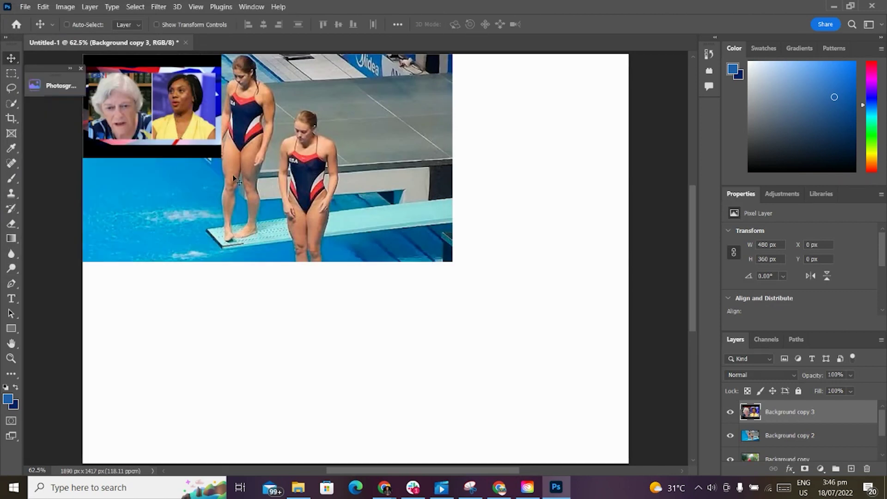
drag(182, 120, 211, 373)
click(786, 436)
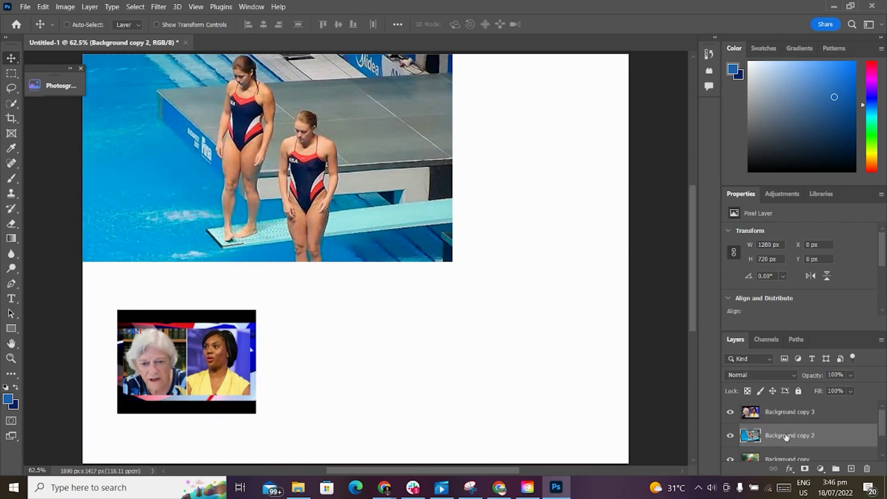
drag(322, 175, 480, 305)
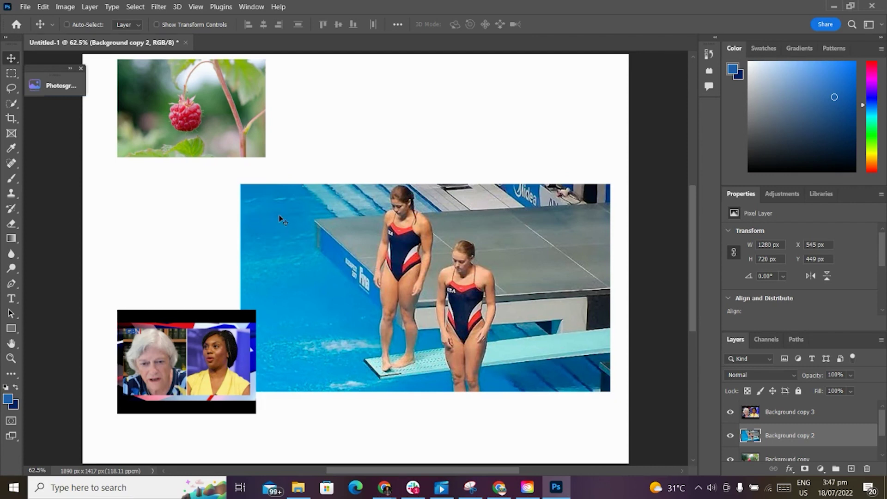
mouse_move(280, 219)
mouse_down()
mouse_move(302, 190)
mouse_move(273, 228)
mouse_up()
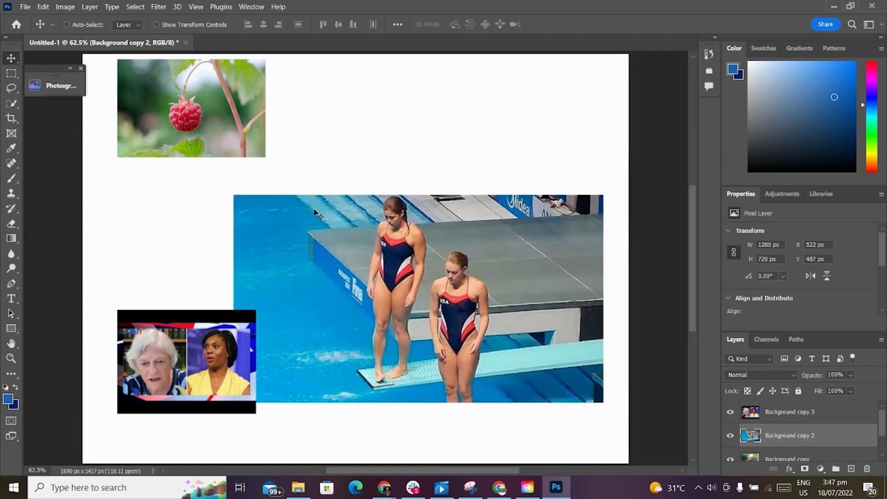